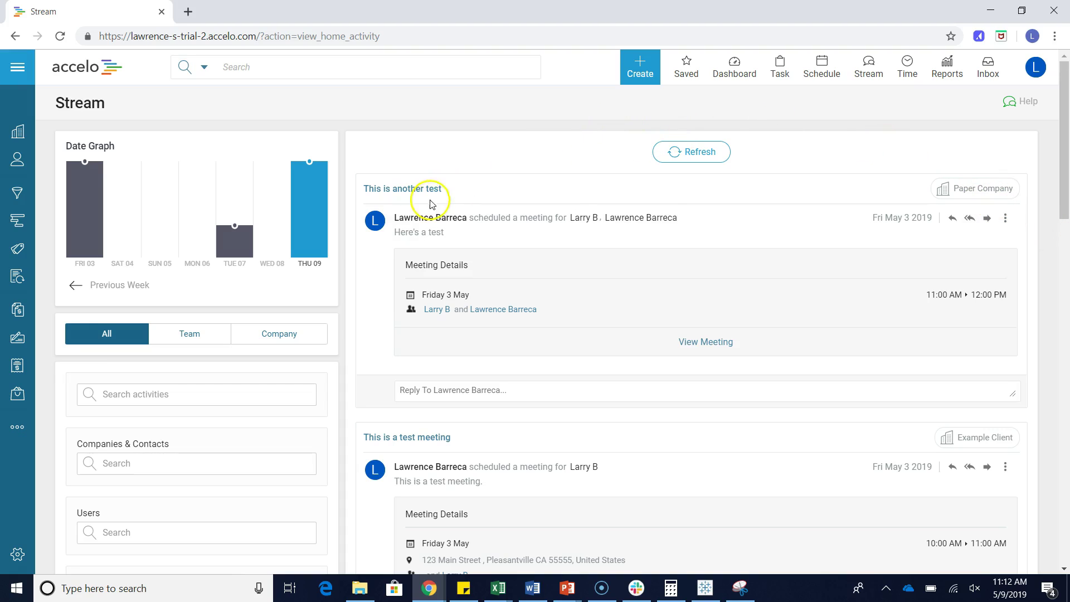
Go to Configuration and open the countries and states settings
click(18, 556)
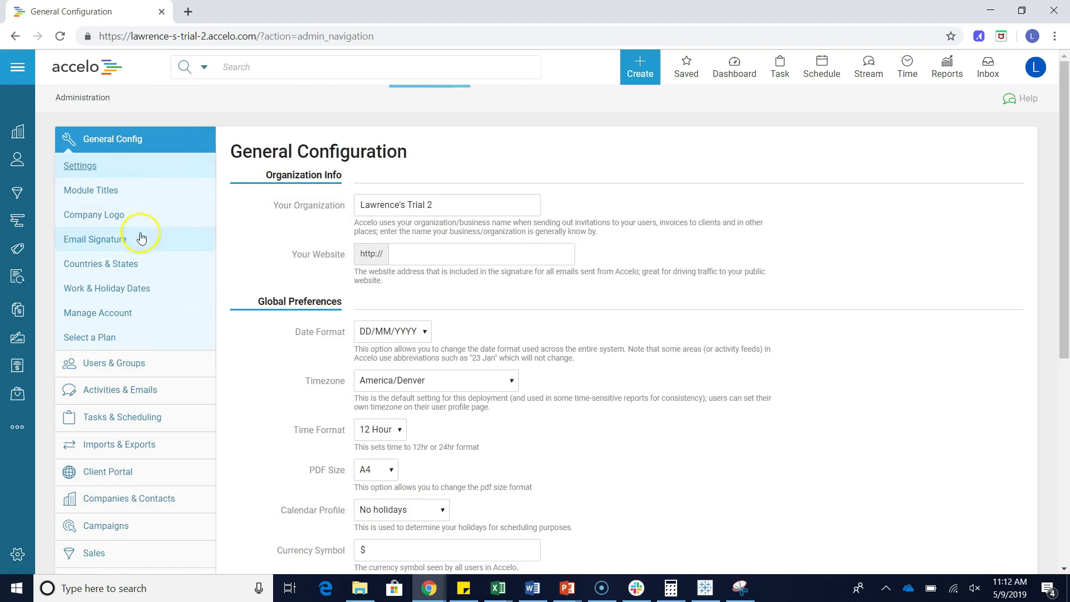
click(131, 272)
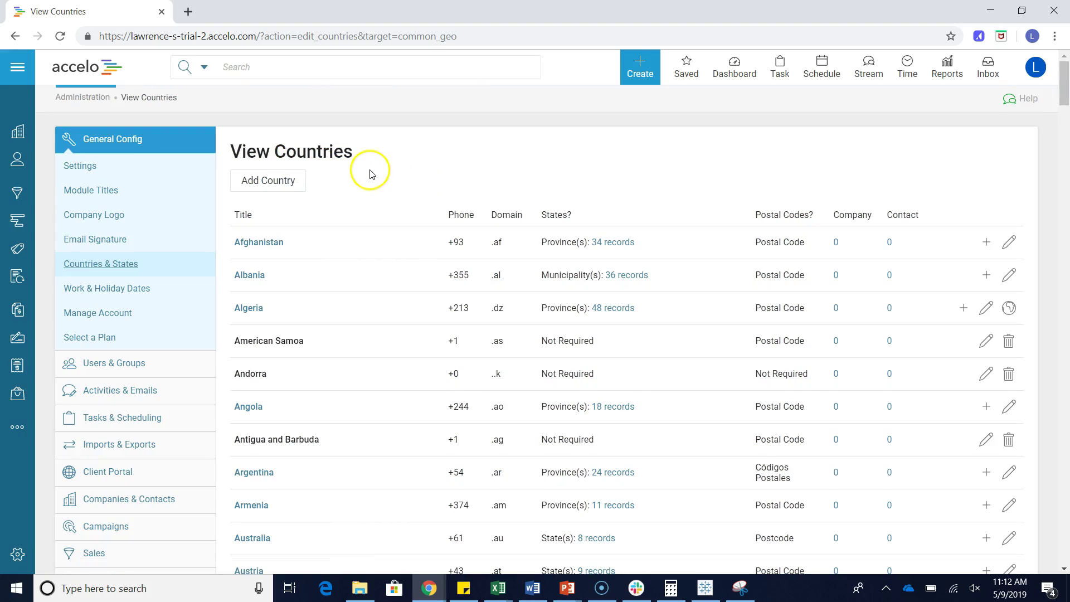
scroll(371, 174, down, 2)
scroll(366, 178, down, 4)
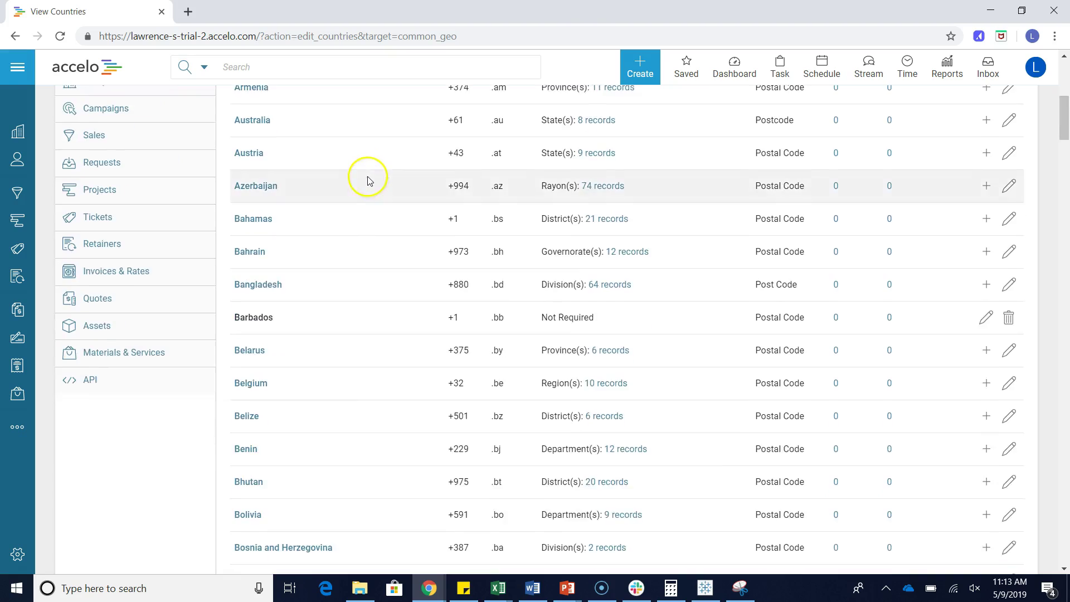
scroll(369, 179, down, 3)
scroll(368, 179, down, 5)
scroll(369, 179, down, 3)
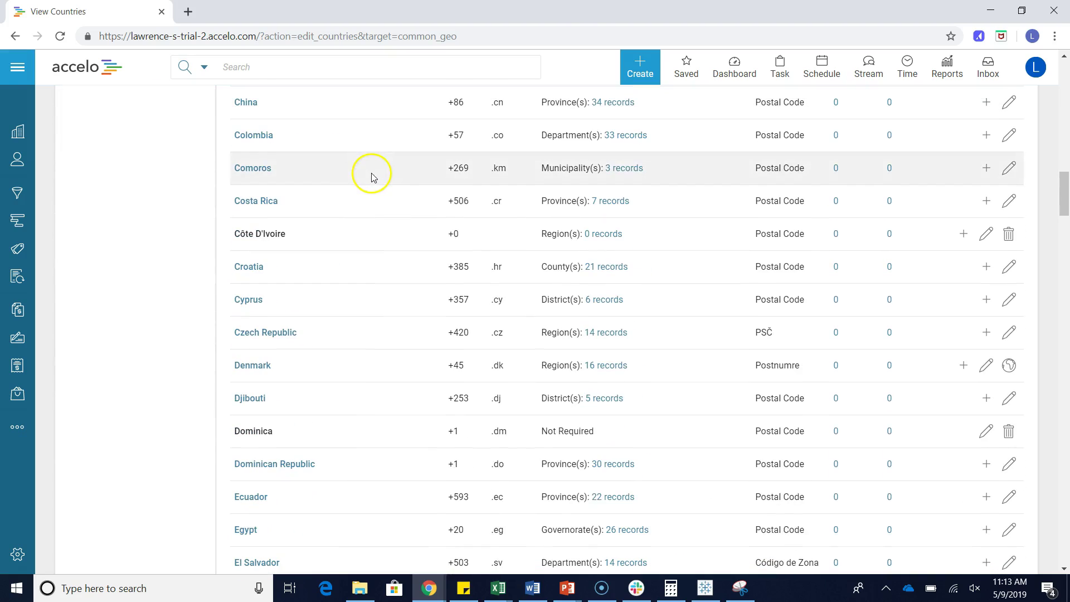
scroll(370, 186, up, 6)
scroll(375, 201, up, 7)
scroll(381, 196, up, 5)
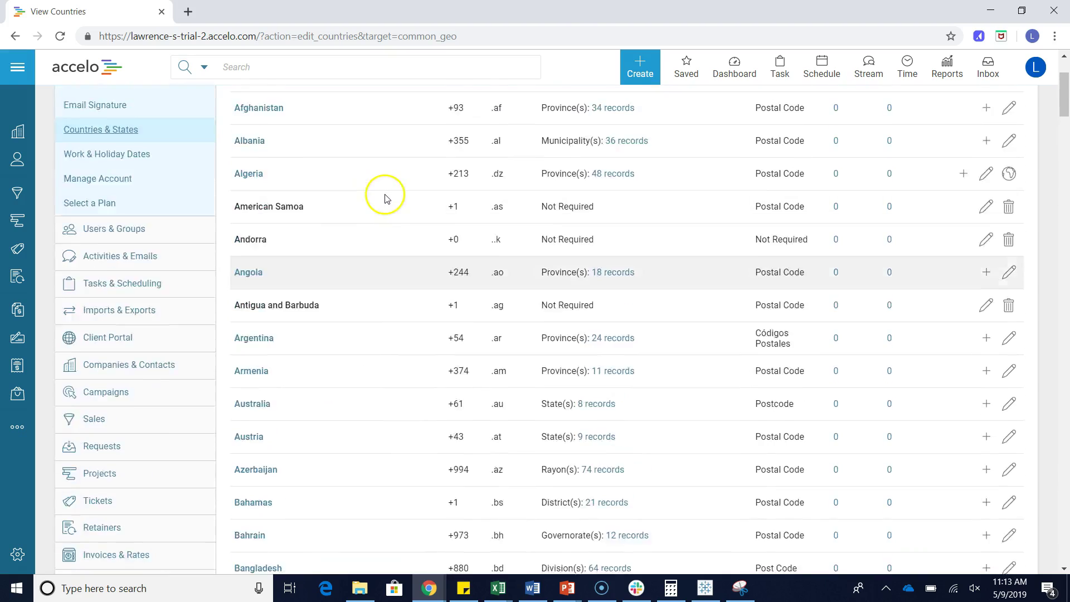
scroll(384, 199, up, 2)
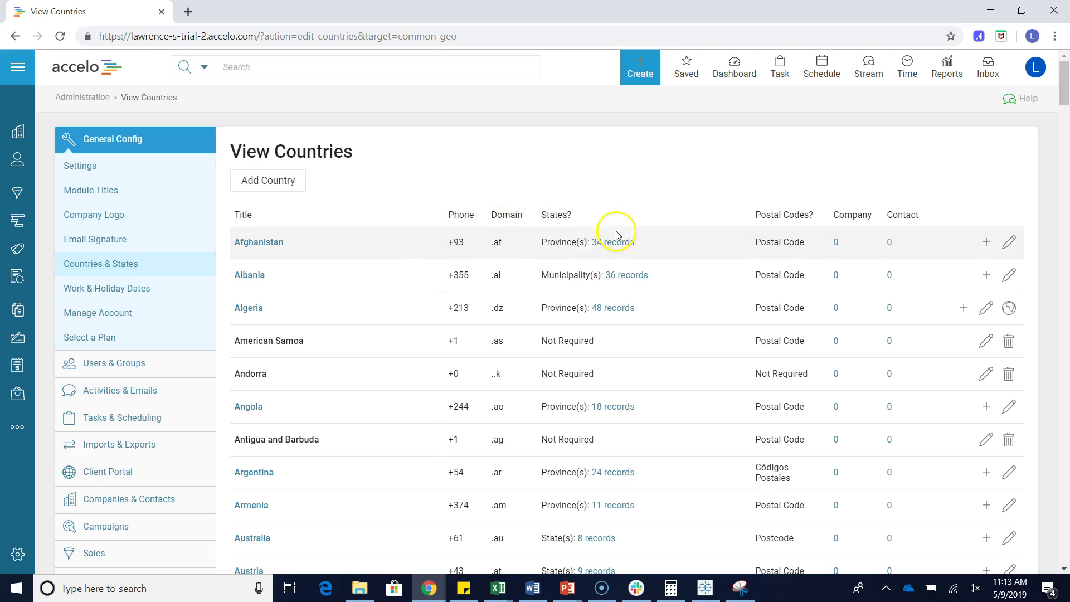
scroll(616, 237, down, 1)
scroll(602, 242, down, 1)
scroll(600, 251, up, 2)
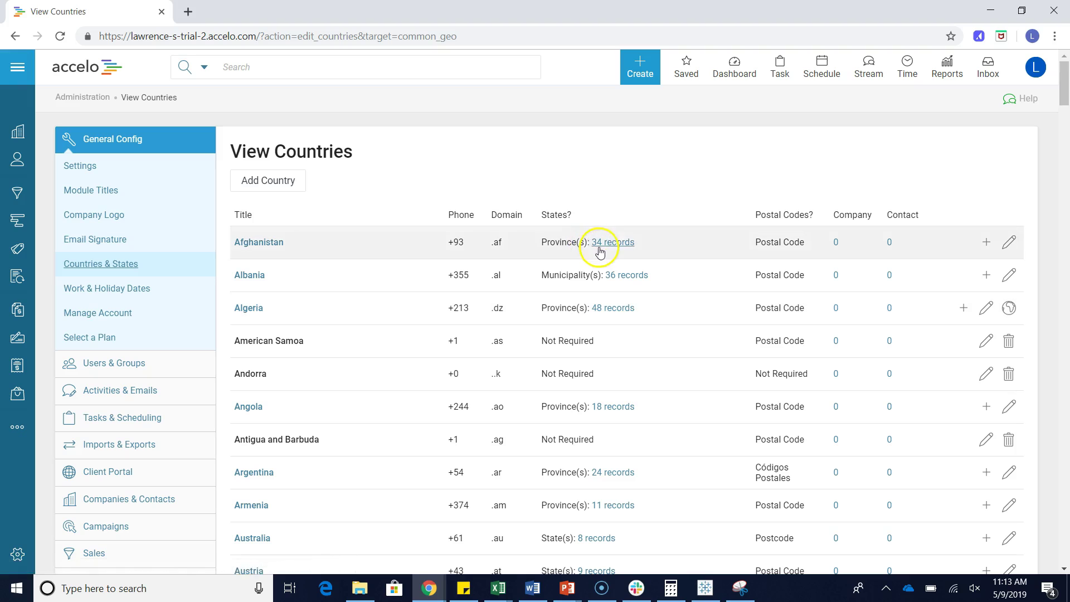
scroll(784, 240, down, 1)
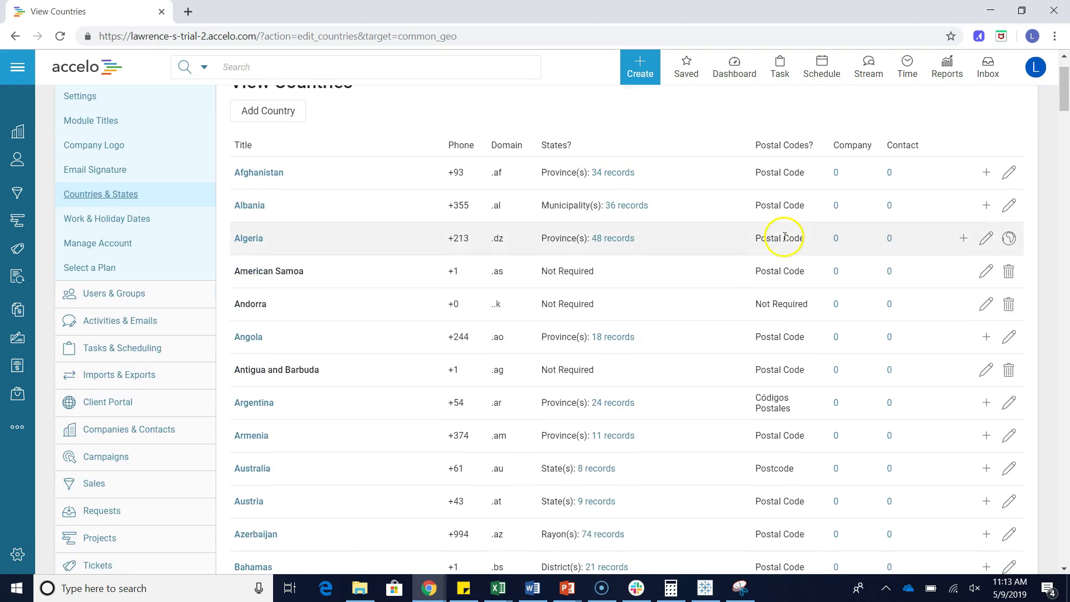
scroll(783, 239, down, 3)
scroll(784, 234, up, 3)
scroll(778, 240, up, 1)
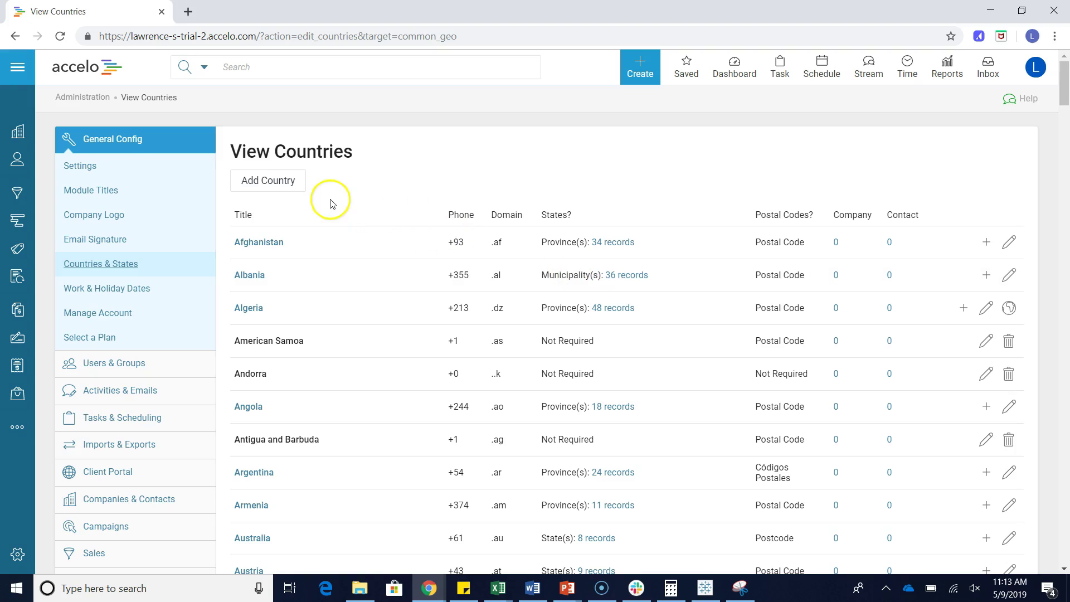
Start a new country entry with Anguilla selected as the country name
click(300, 192)
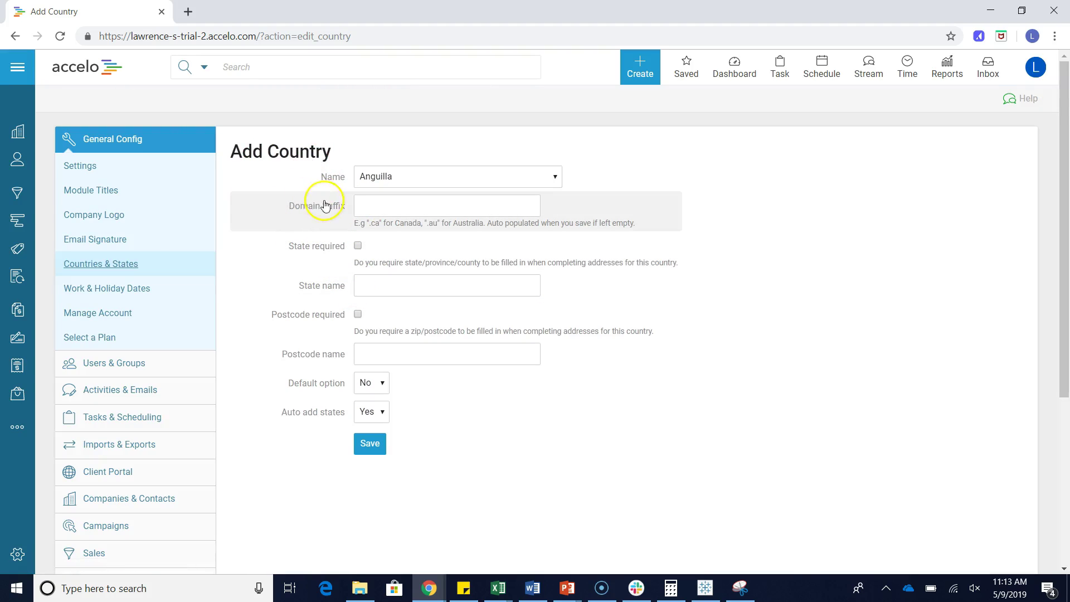
click(378, 184)
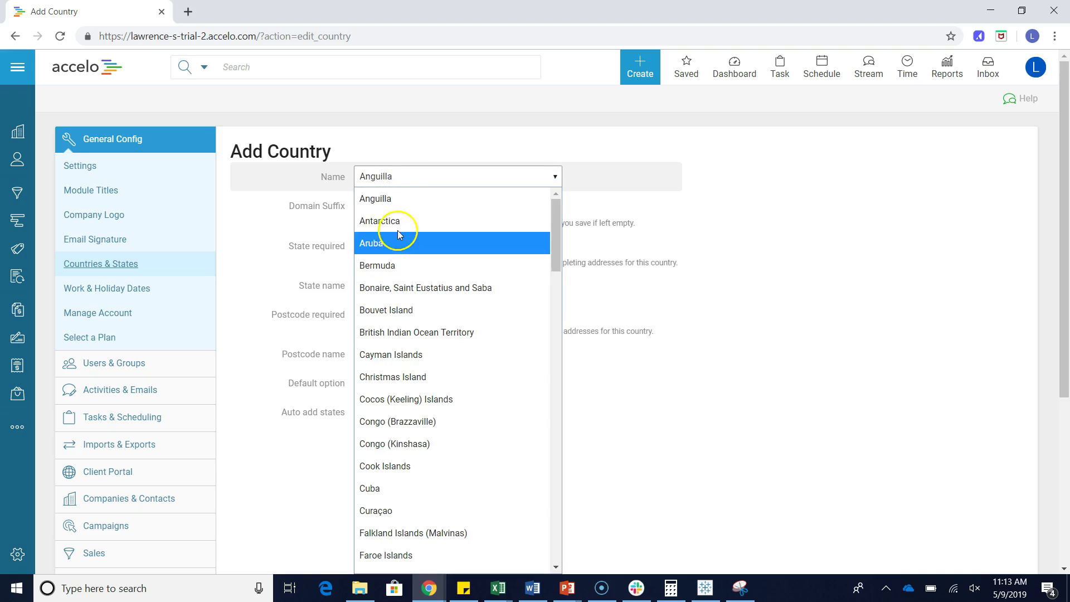
click(385, 175)
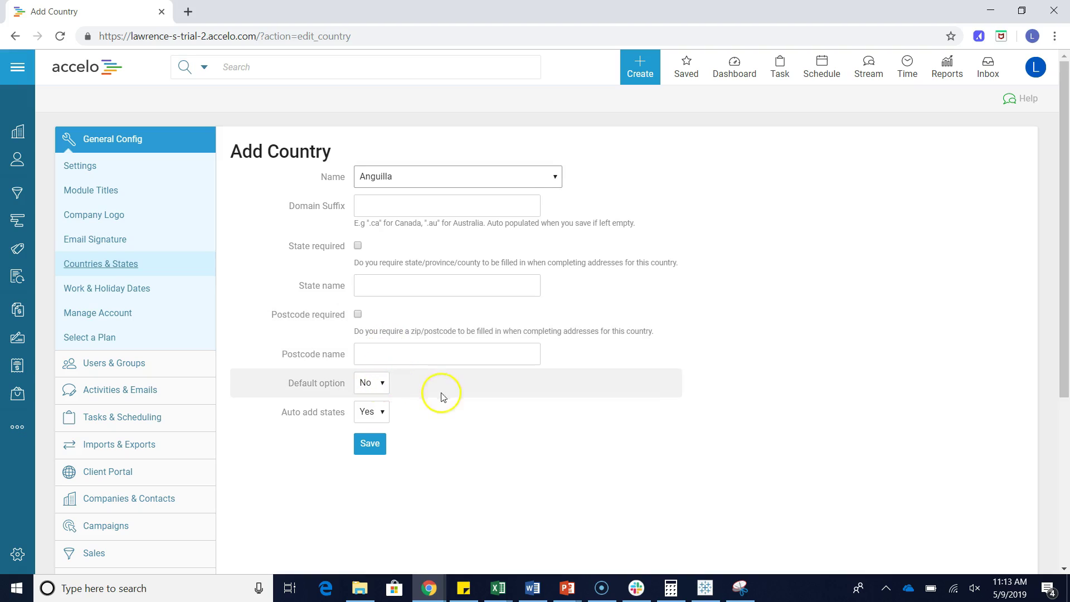
click(389, 404)
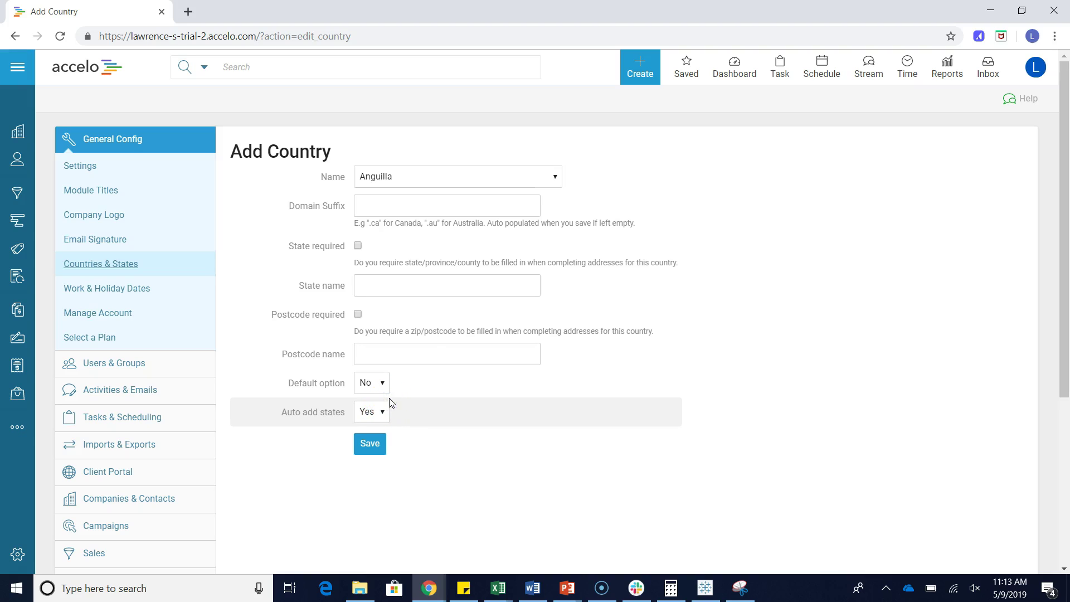
Save the Anguilla country entry with its other fields left at defaults
click(389, 404)
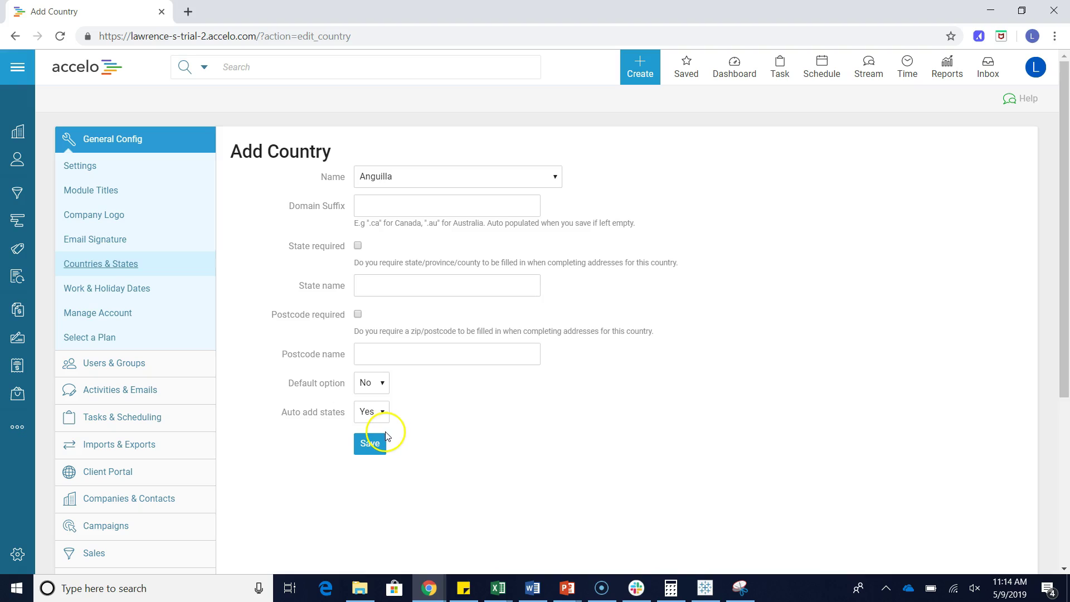
click(160, 306)
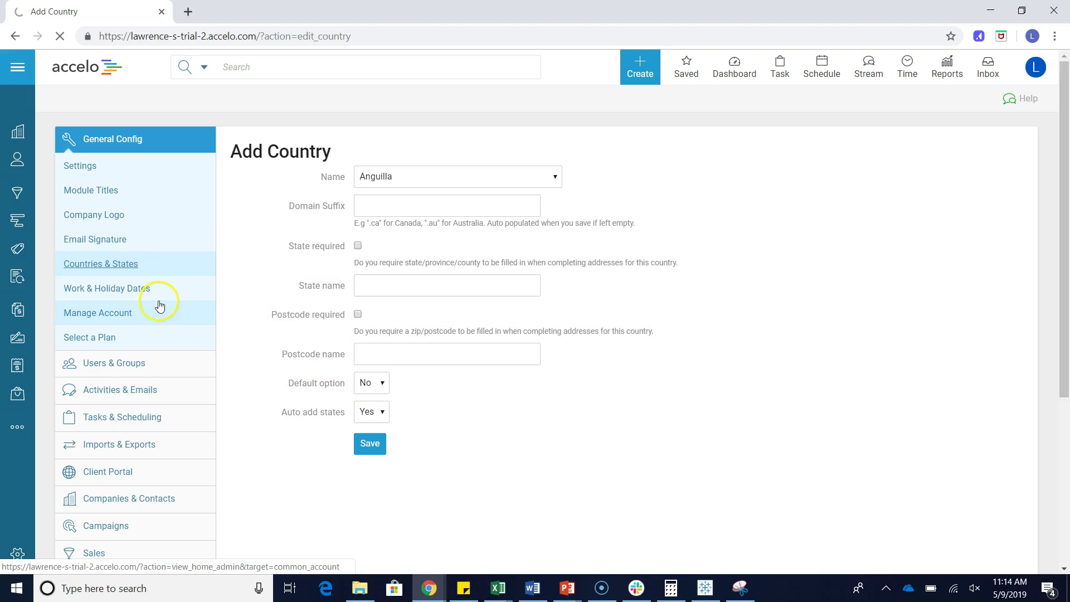